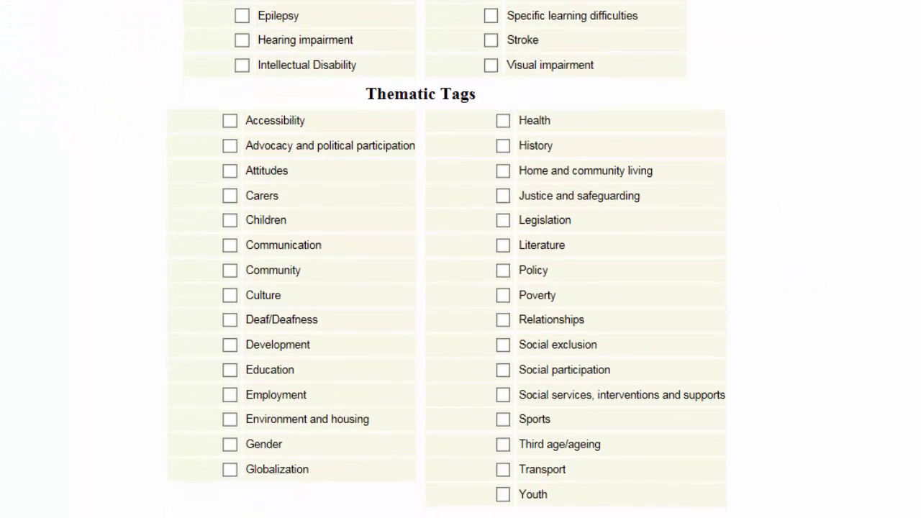
Tag the research with the thematic tags Accessibility, Attitudes and Children
left_click(230, 119)
scroll(232, 173, "up", 3)
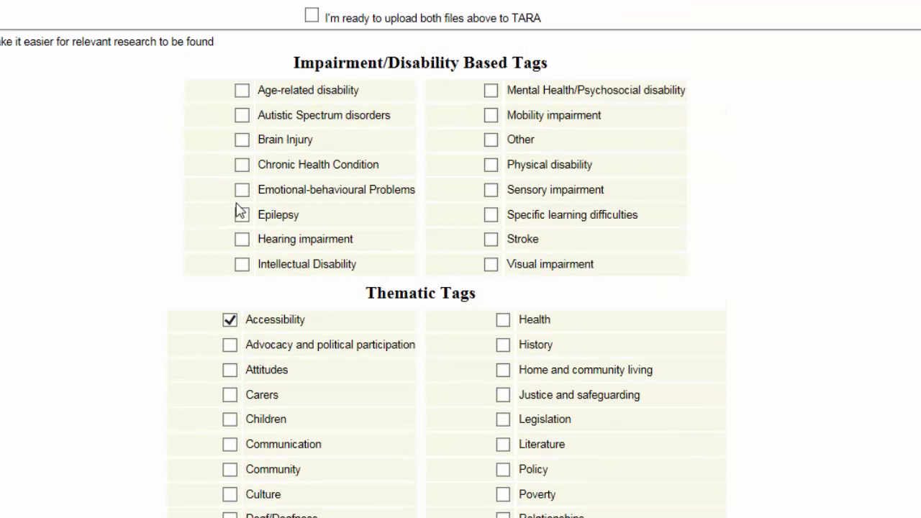
left_click(230, 370)
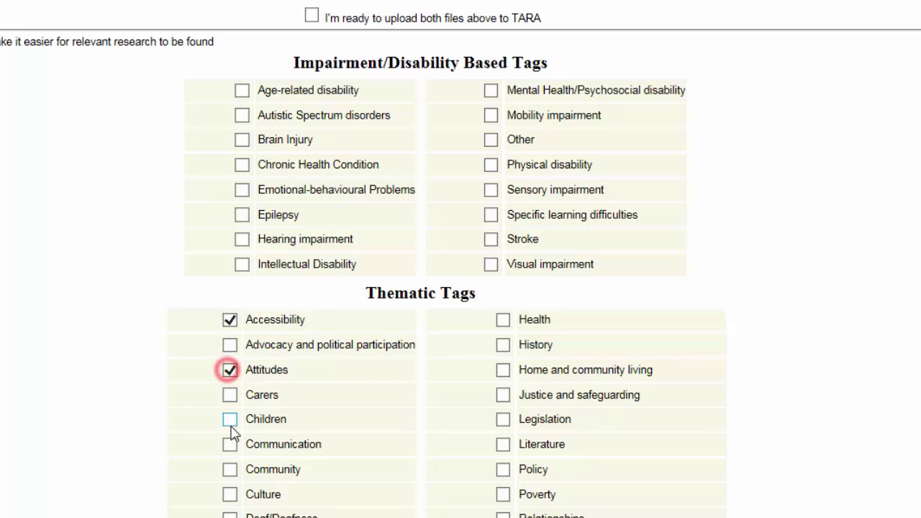
left_click(230, 421)
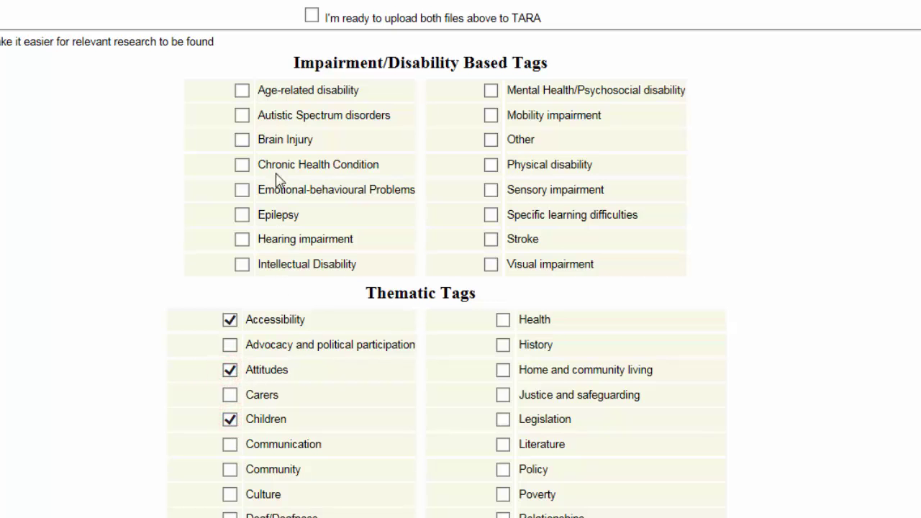
Add the Age-related disability and Mobility impairment tags, and apply the form with both files marked ready to upload to TARA
left_click(242, 91)
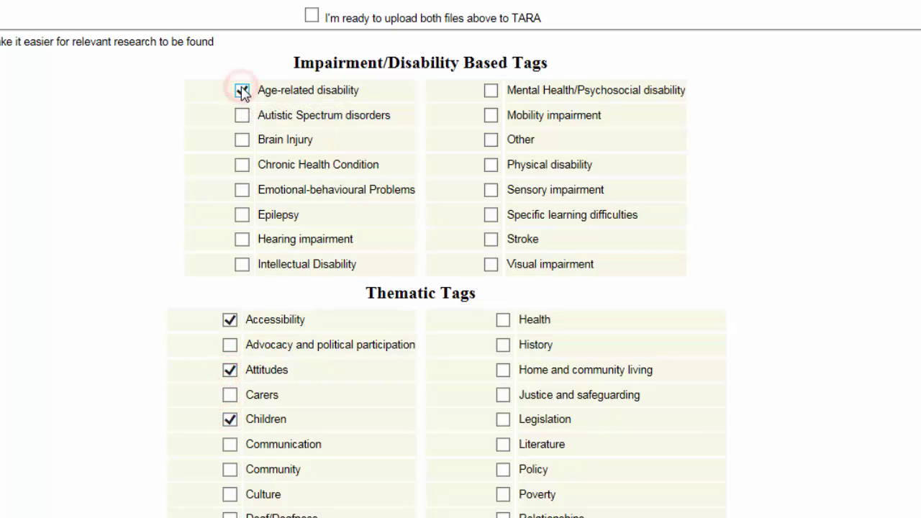
left_click(491, 115)
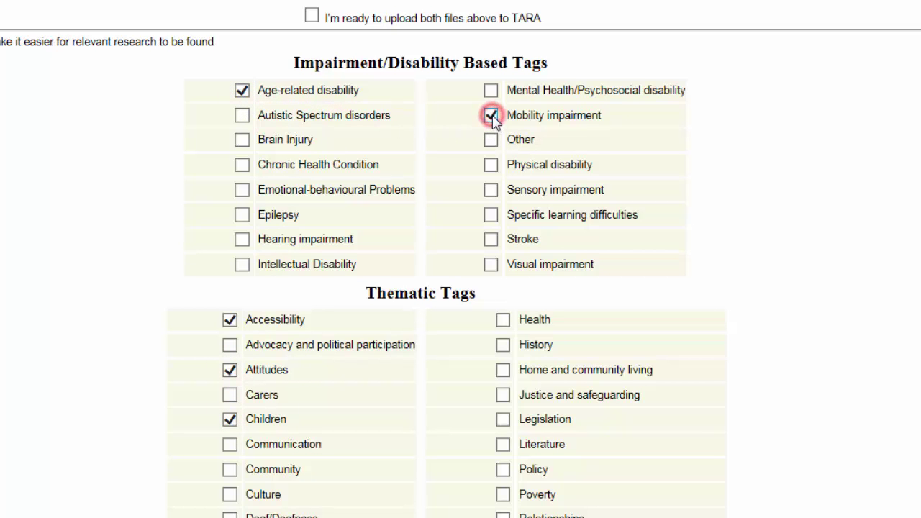
left_click(312, 17)
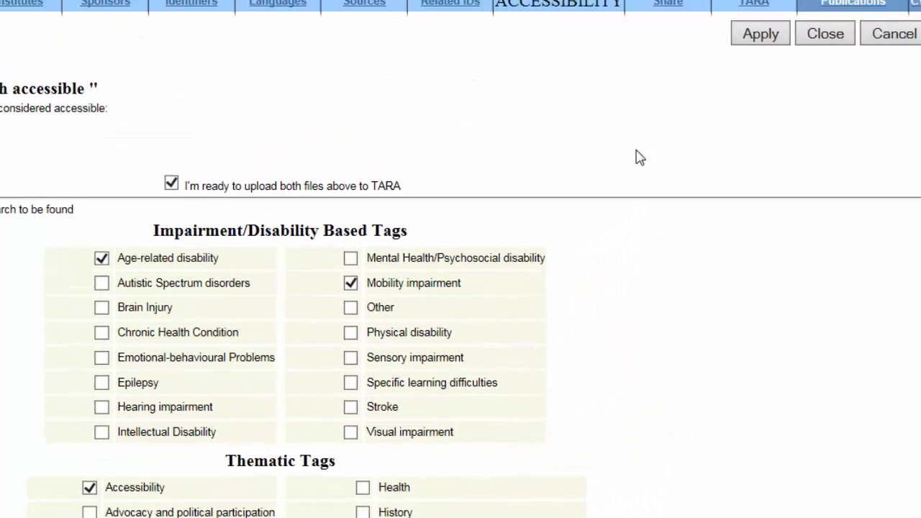
left_click(706, 122)
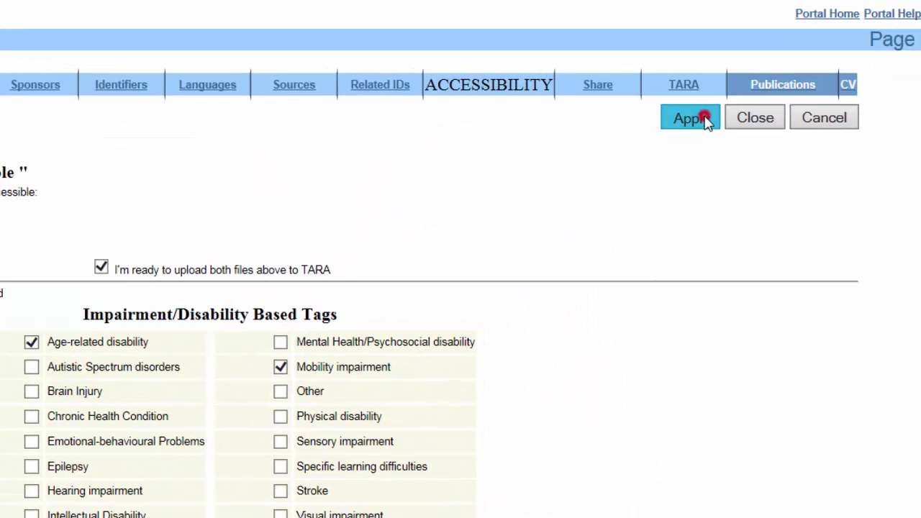
Start the full-text upload of the publication to the TCD Repository and proceed to the item upload page
left_click(684, 85)
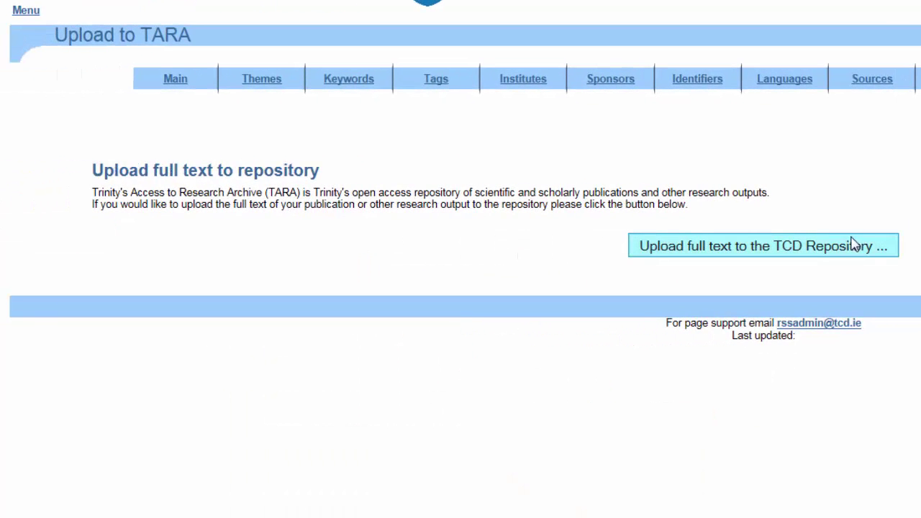
left_click(842, 248)
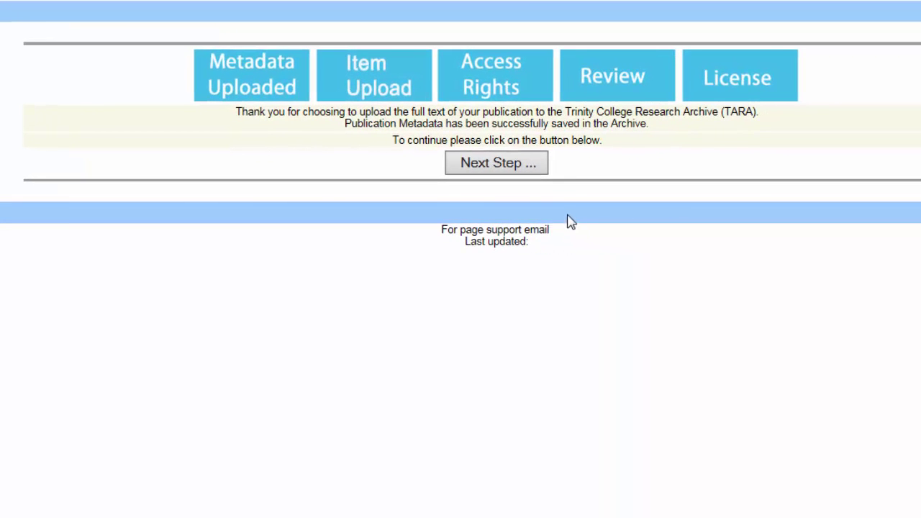
left_click(516, 164)
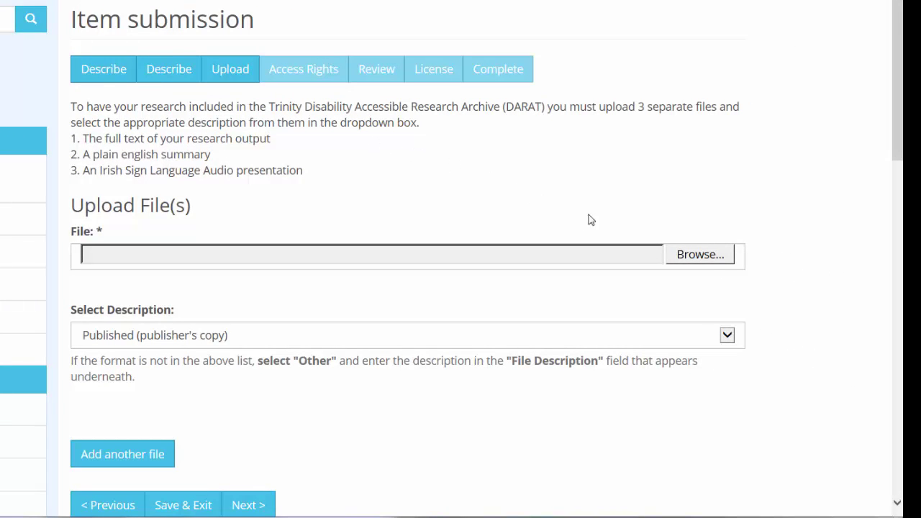
Upload fpsyt-06-00181.pdf from F:\DARAT with the description Published (publisher's copy)
left_click(709, 260)
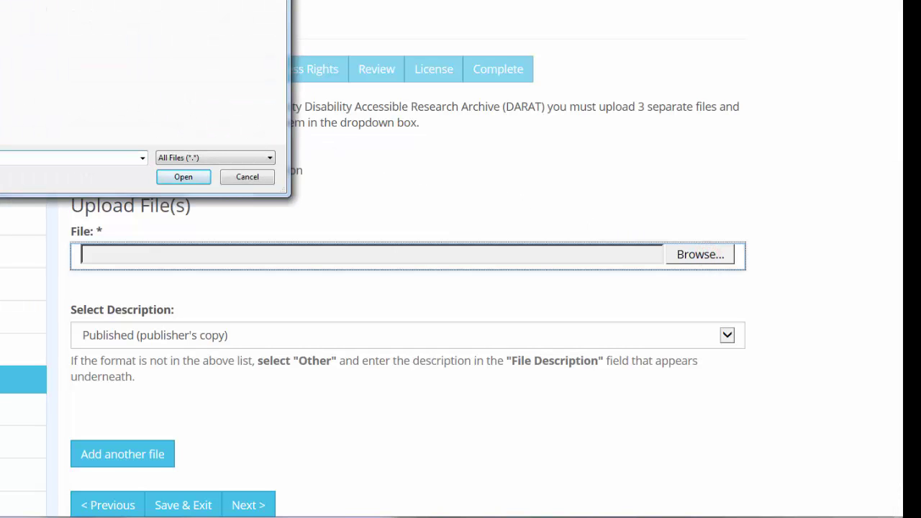
left_click(182, 177)
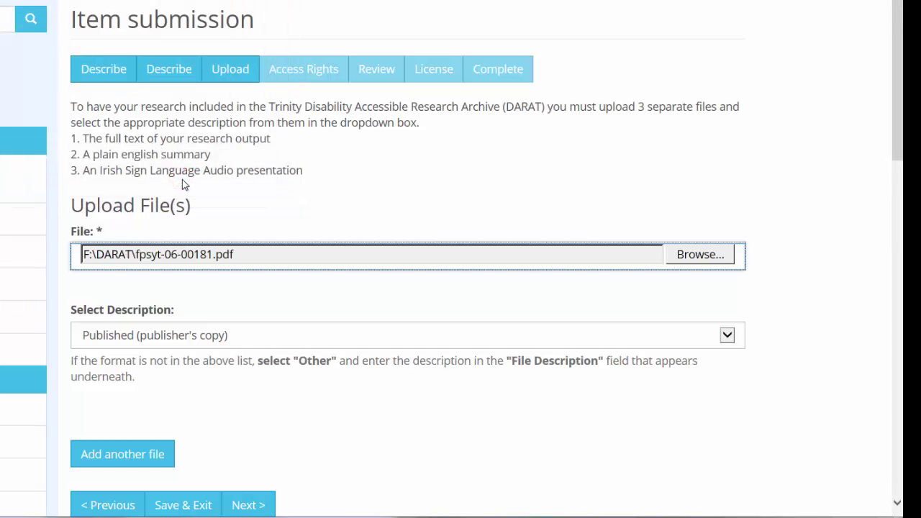
left_click(253, 336)
left_click(214, 337)
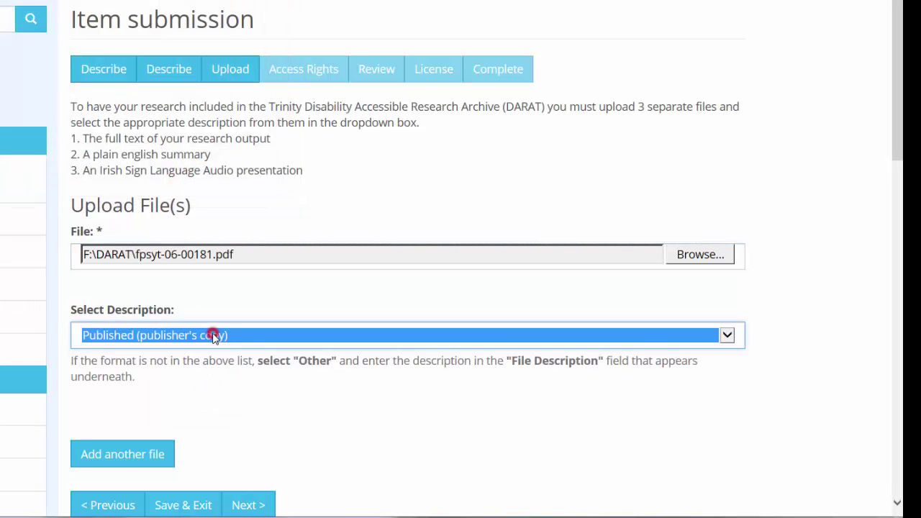
left_click(141, 459)
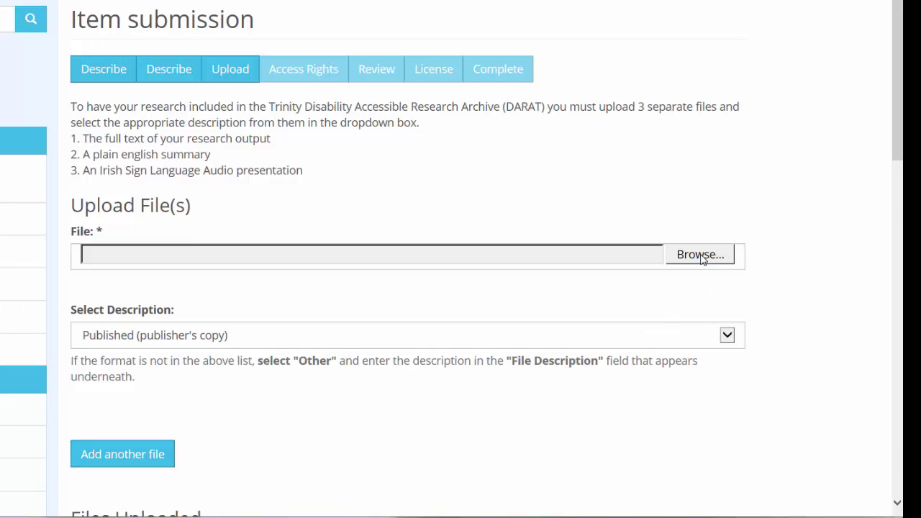
Upload PMC Accessible Summary March 23rd 2016(2).docx from F:\DARAT with the description Plain English Summary
left_click(727, 337)
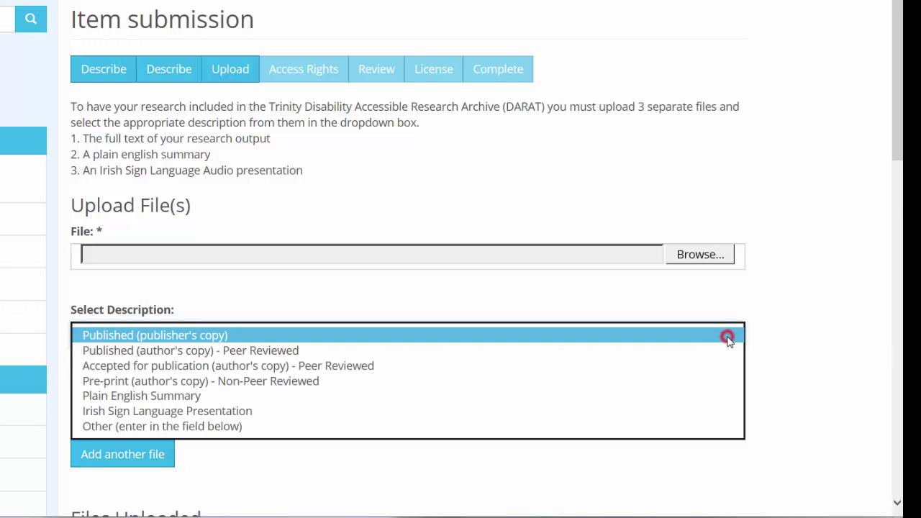
left_click(653, 398)
left_click(707, 255)
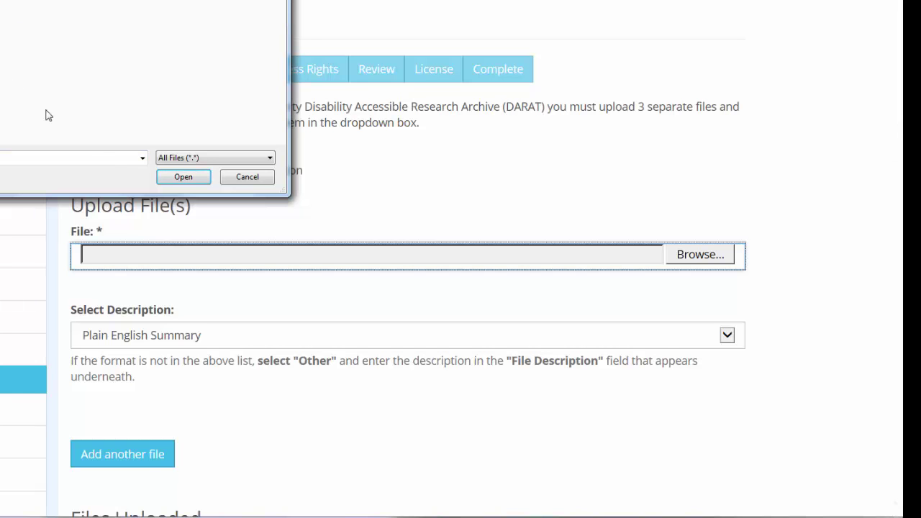
left_click(180, 184)
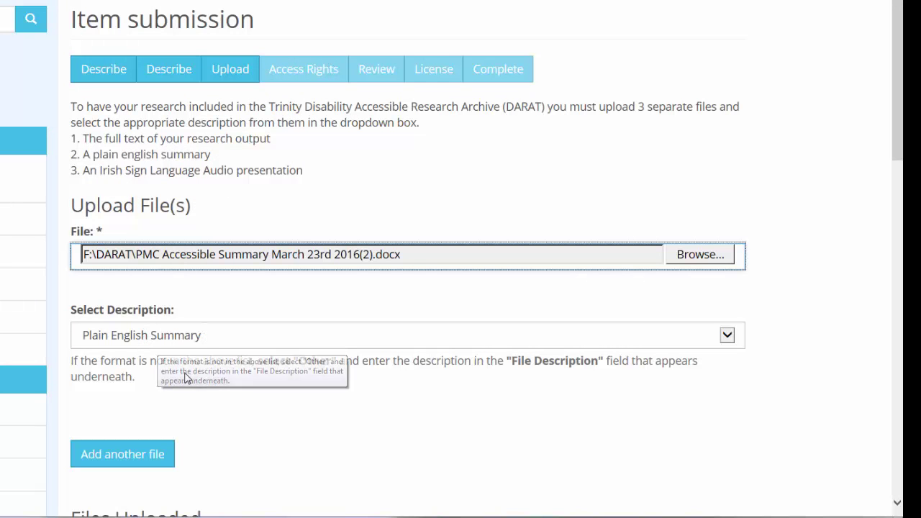
left_click(142, 461)
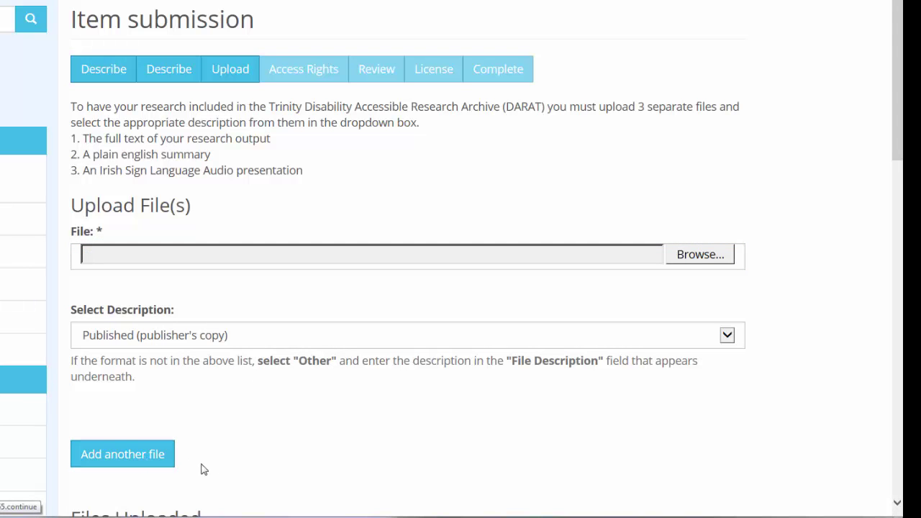
Upload PMC-3.mp4 from F:\DARAT as an Irish Sign Language Presentation and continue to the access rights
left_click(700, 261)
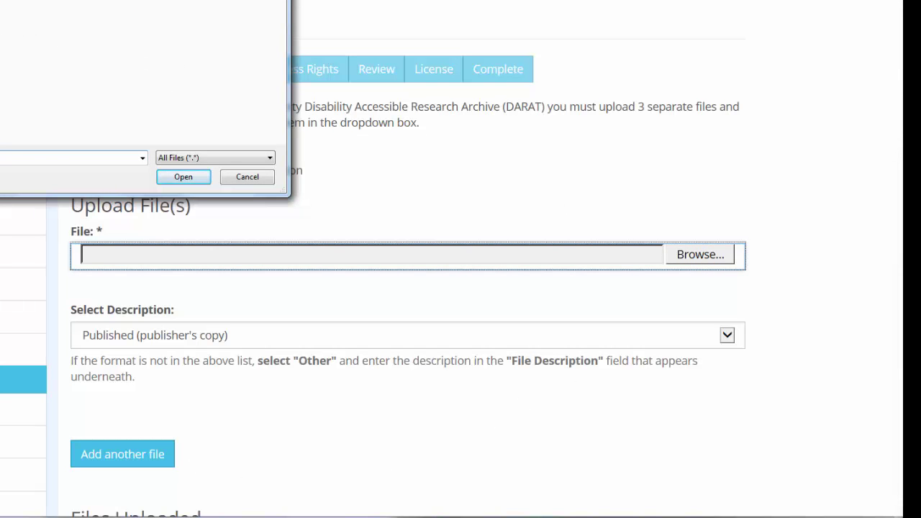
left_click(184, 177)
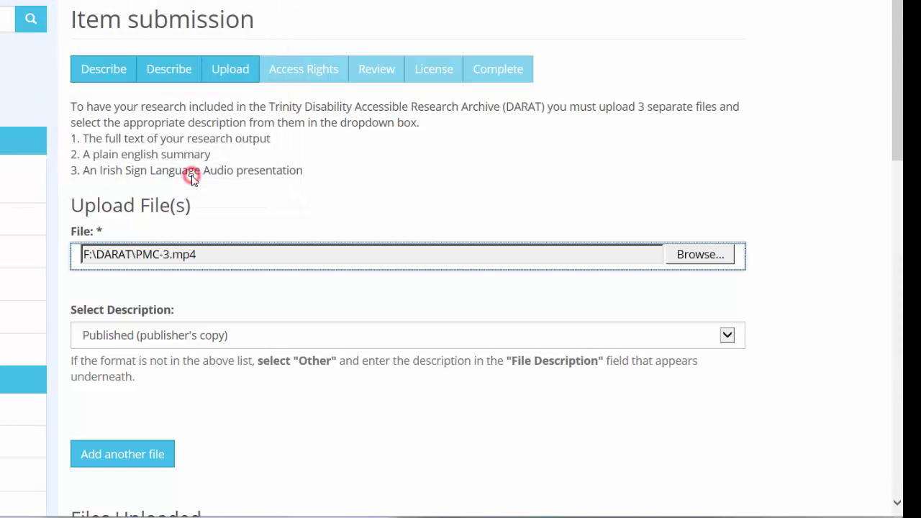
left_click(228, 338)
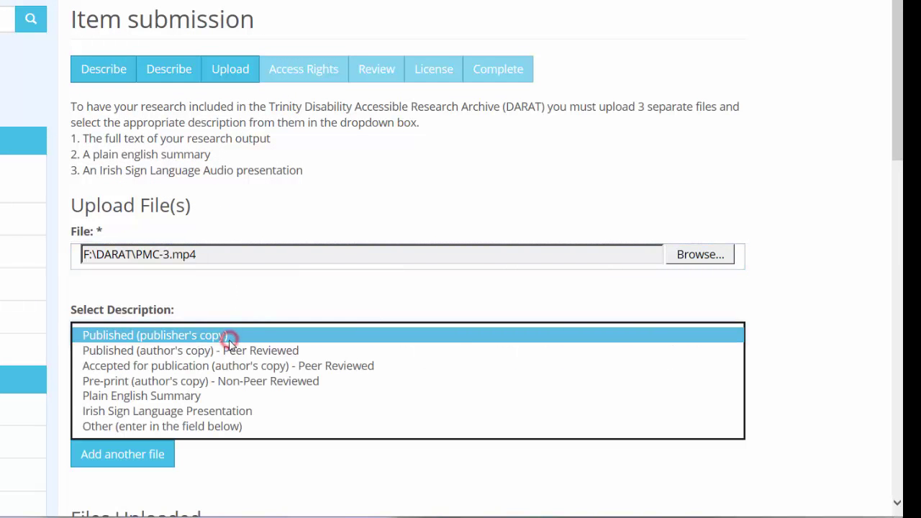
left_click(205, 412)
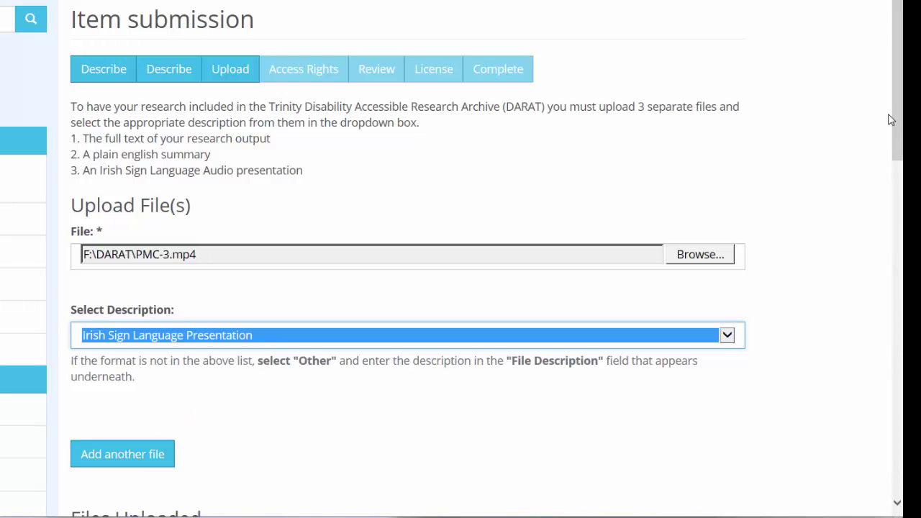
scroll(897, 108, "down", 5)
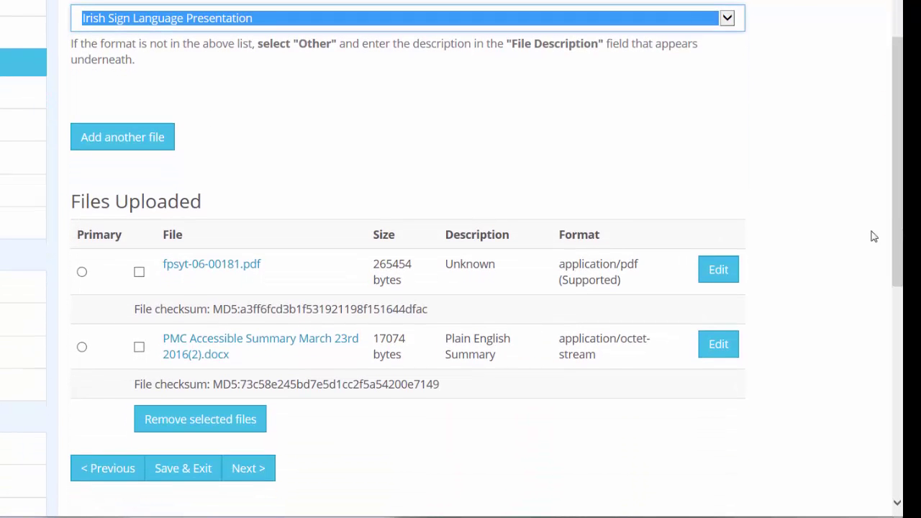
left_click(156, 138)
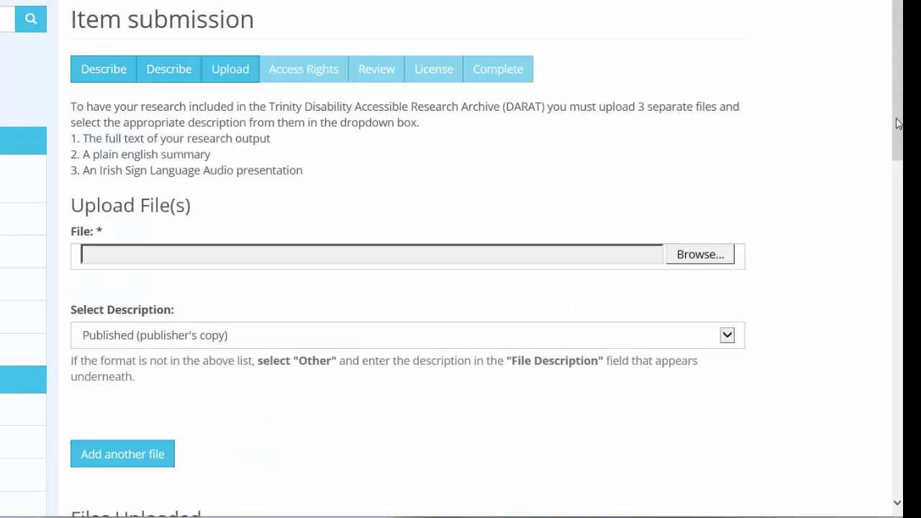
scroll(898, 117, "down", 6)
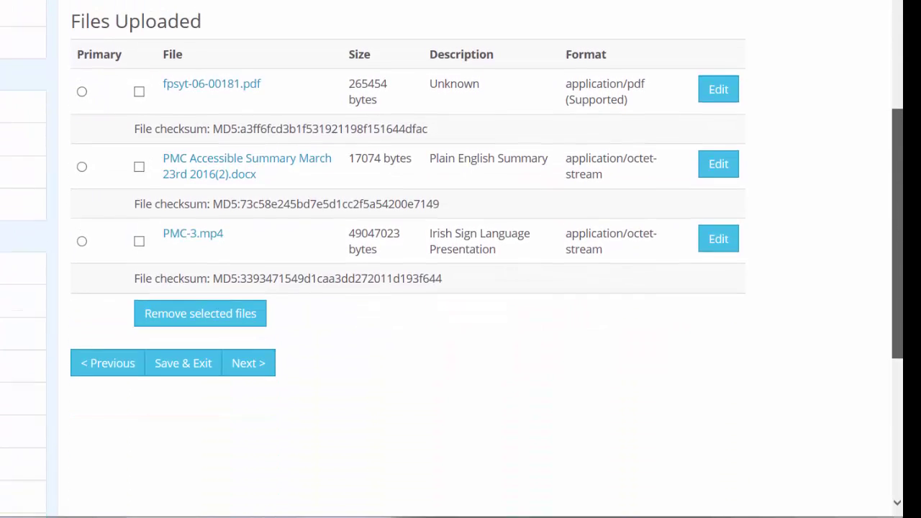
left_click(249, 376)
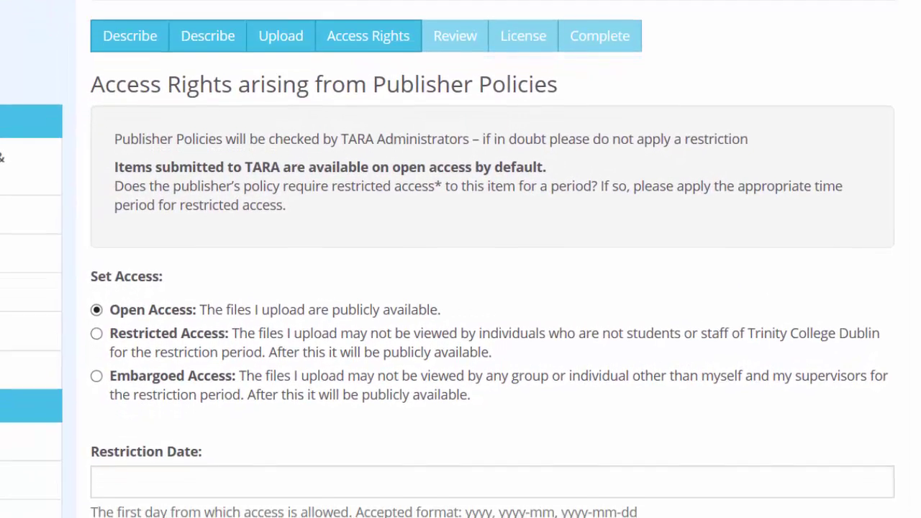
Keep the item on Open Access with no restriction or embargo dates, and continue to the submission review
scroll(460, 259, "down", 2)
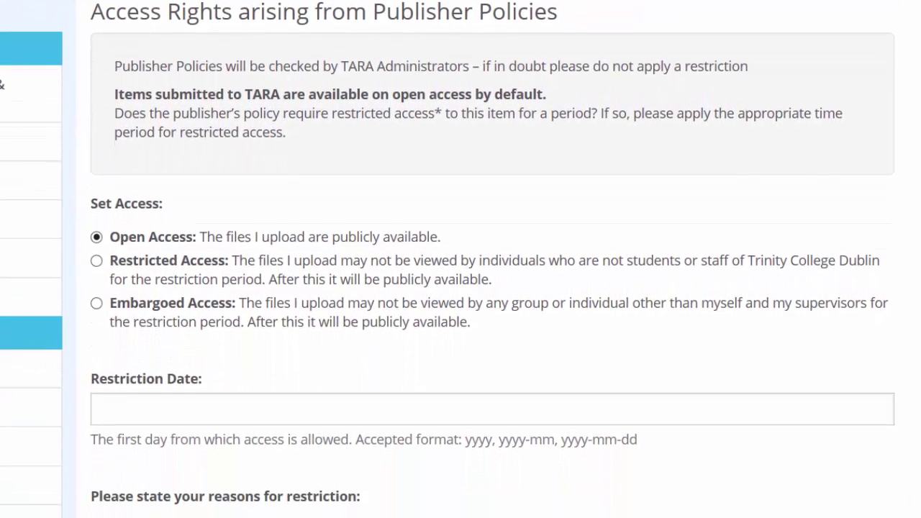
scroll(460, 259, "down", 2)
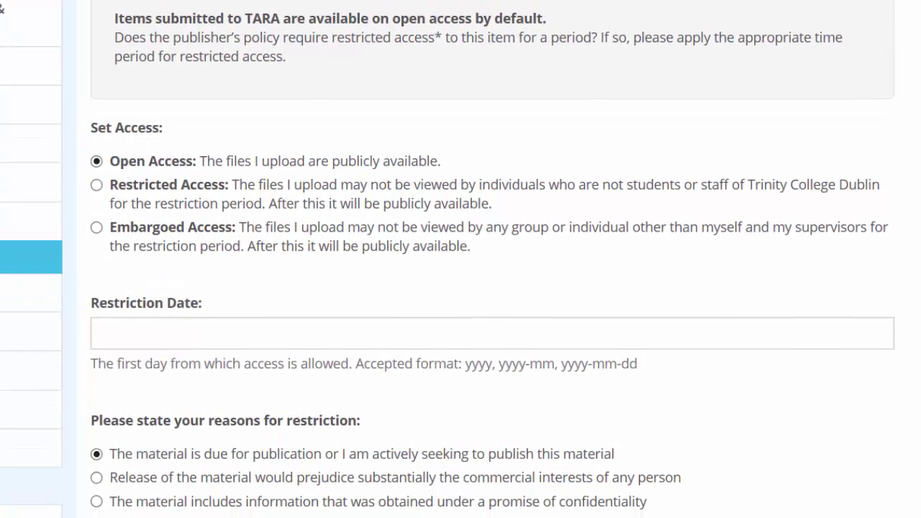
scroll(461, 259, "down", 2)
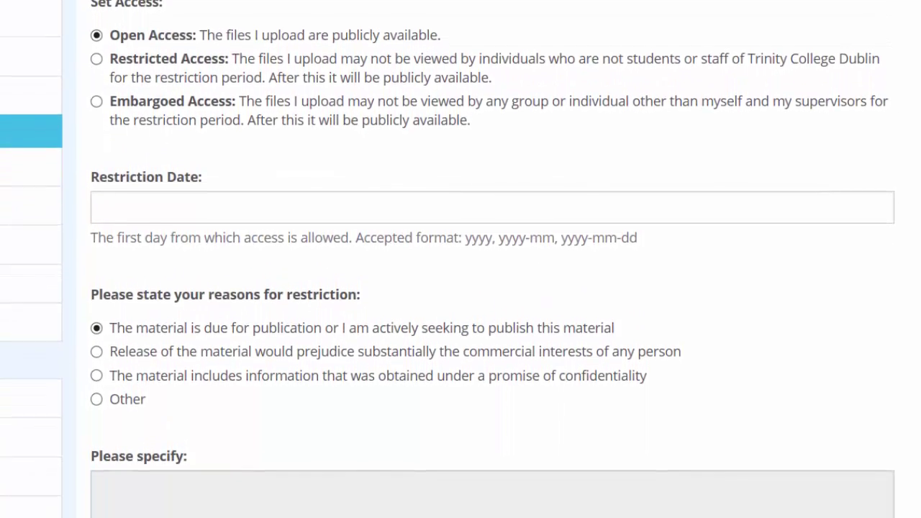
scroll(461, 259, "down", 5)
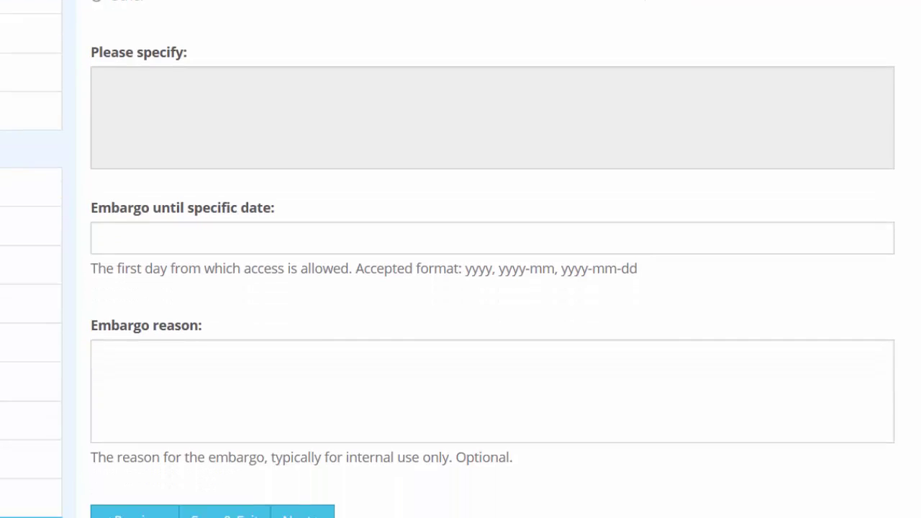
scroll(654, 489, "down", 1)
left_click(288, 490)
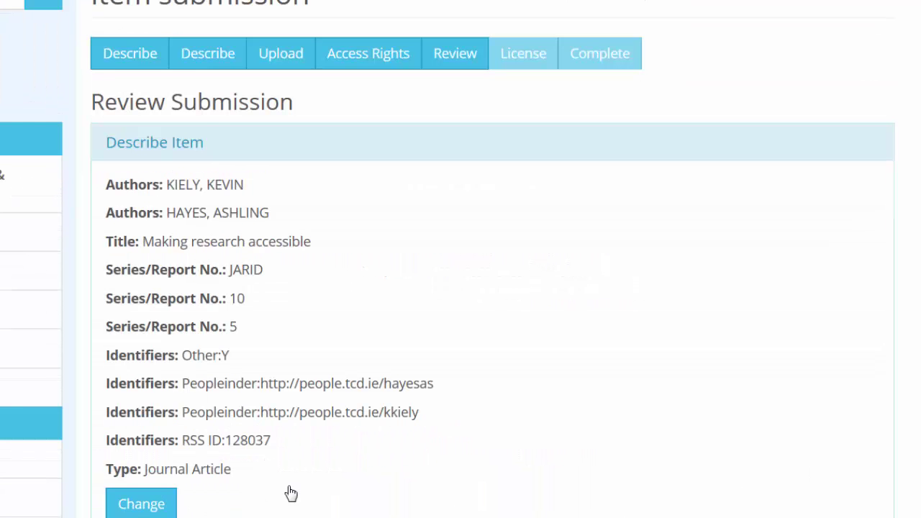
Review the item's description, uploaded files and access rights, and continue to the distribution license
scroll(617, 397, "down", 2)
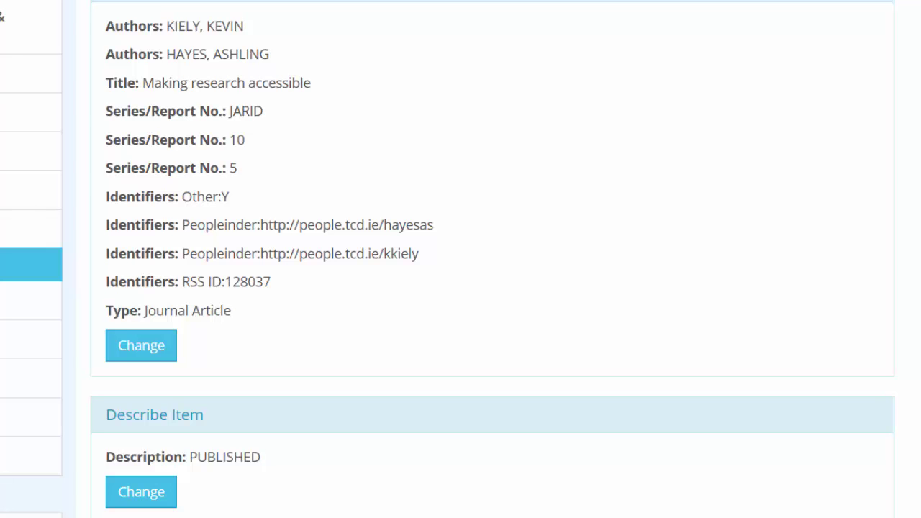
scroll(448, 259, "down", 5)
scroll(445, 502, "down", 3)
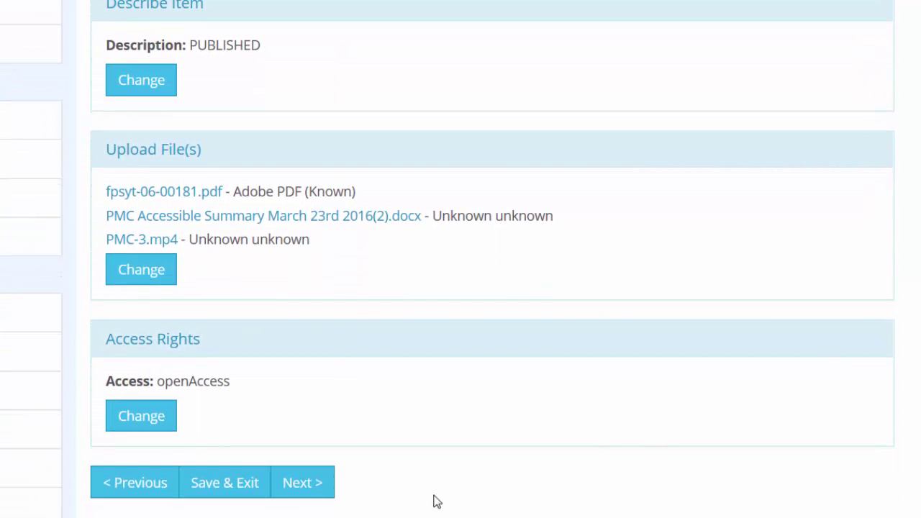
left_click(308, 486)
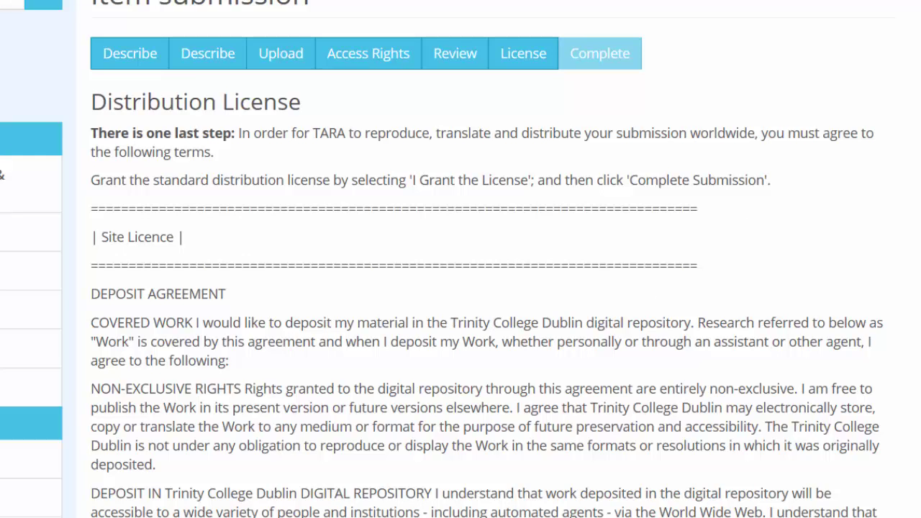
Read through the deposit agreement, grant the distribution license and complete the submission
scroll(460, 288, "down", 3)
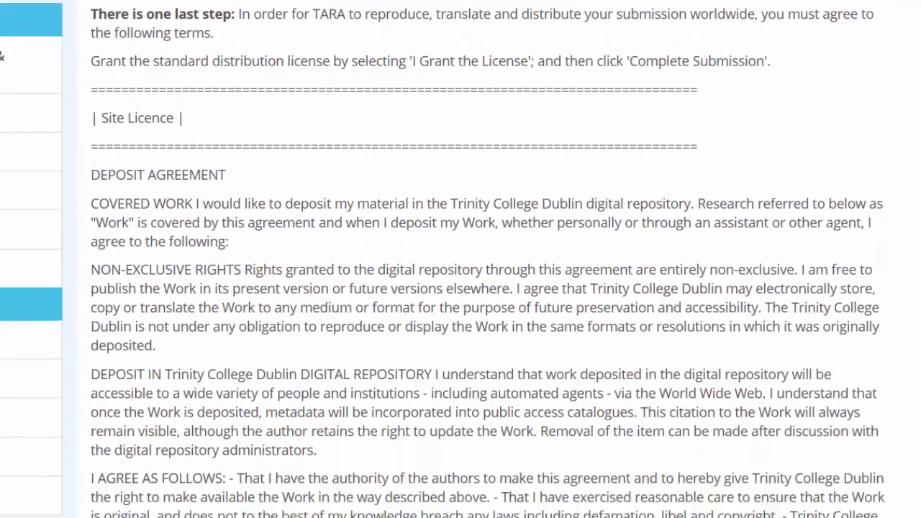
scroll(461, 288, "down", 6)
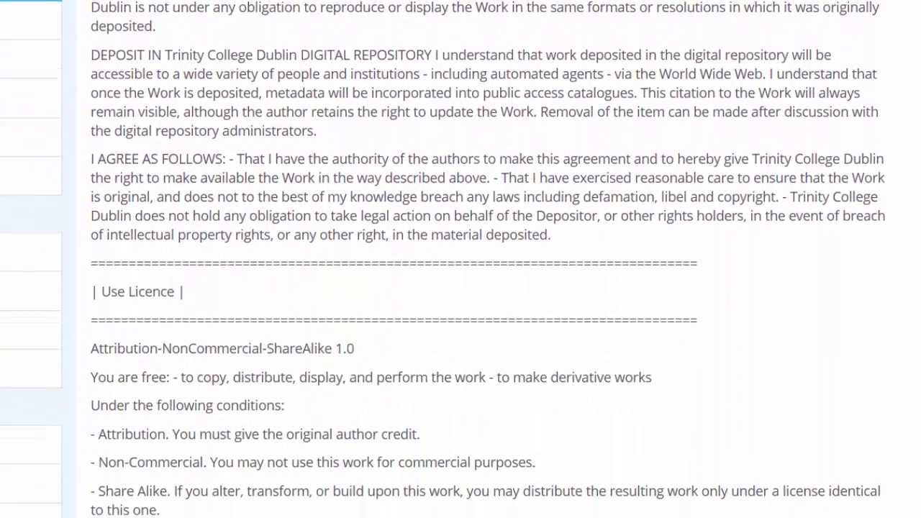
scroll(767, 380, "down", 4)
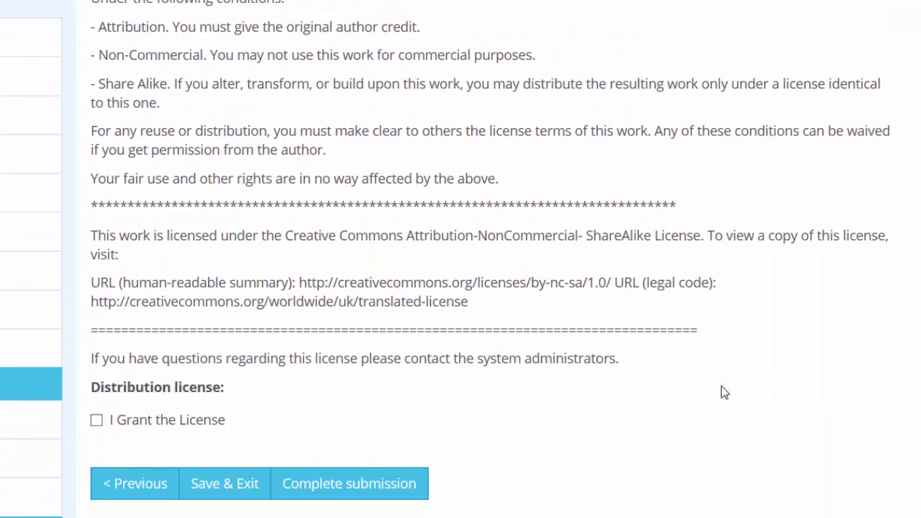
left_click(97, 421)
left_click(332, 492)
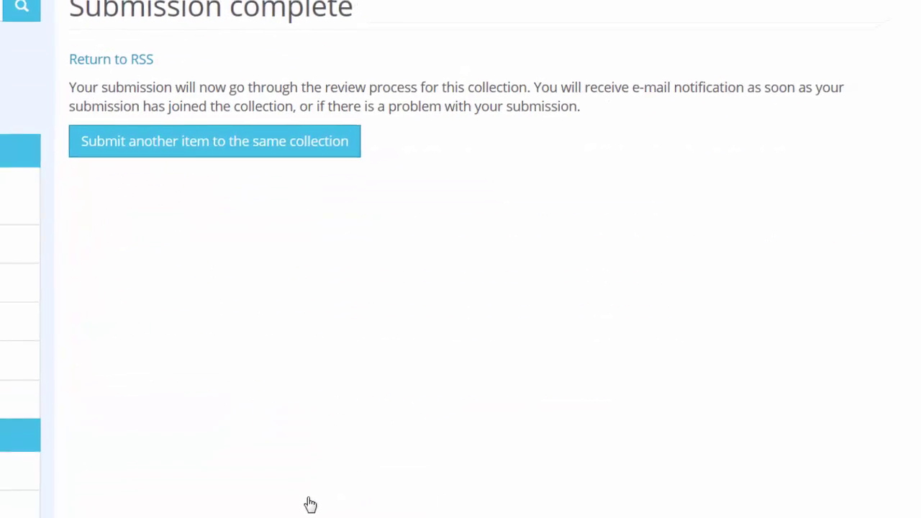